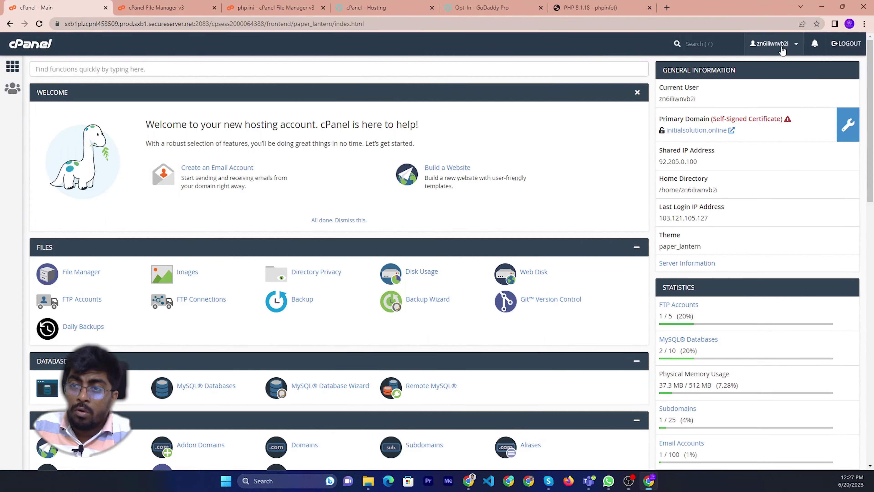
Step: Go to the User Manager page listing the account's four existing subaccounts
{"action": "left_click", "coordinate": [770, 44]}
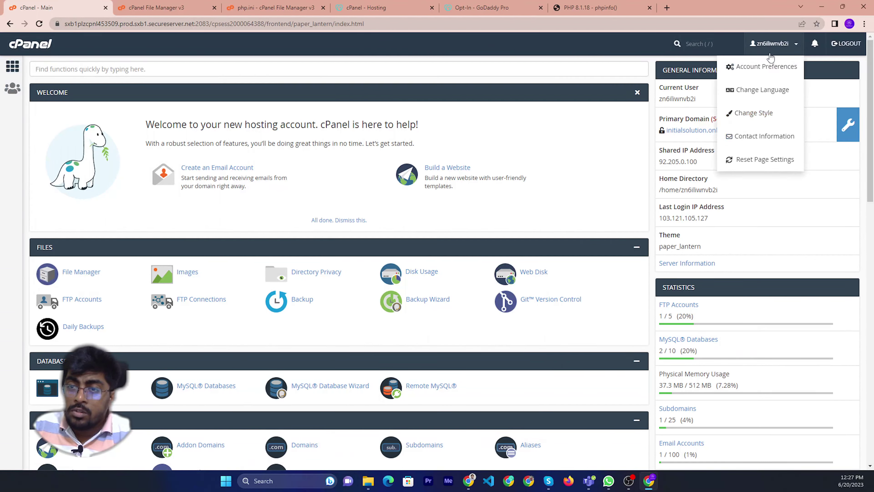
{"action": "left_click", "coordinate": [556, 143]}
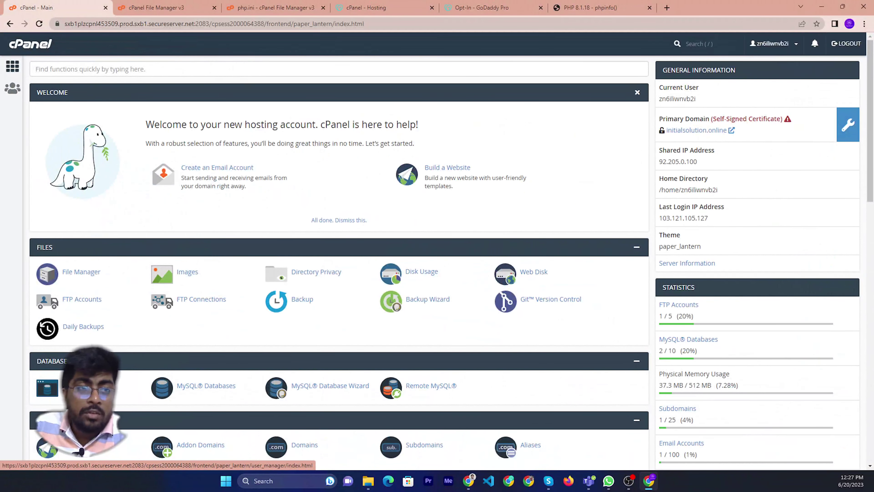
{"action": "left_click", "coordinate": [10, 86]}
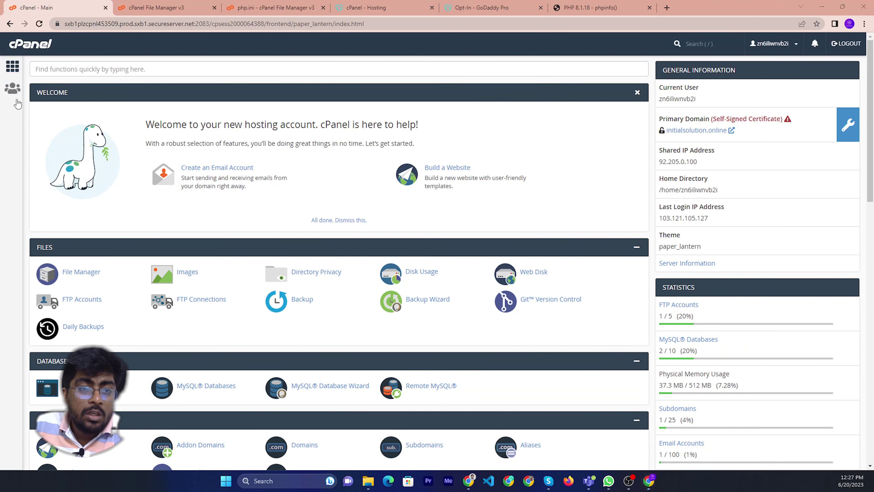
{"action": "left_click", "coordinate": [11, 90]}
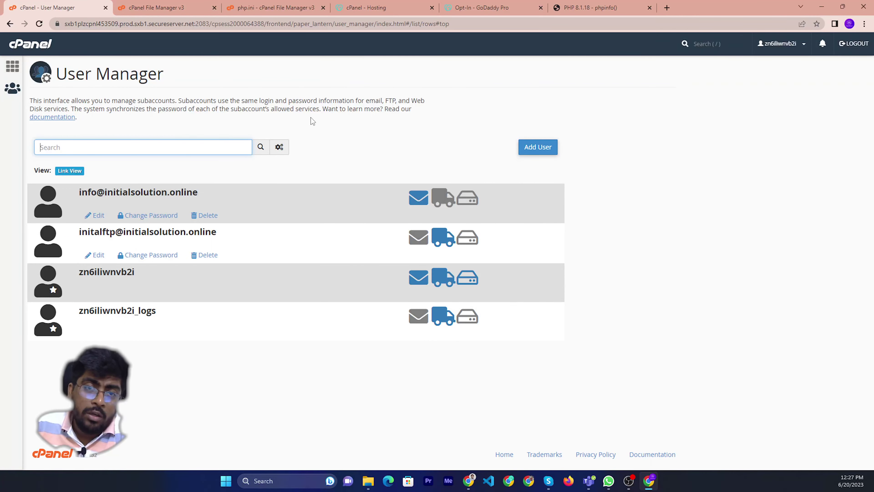
{"action": "left_click", "coordinate": [280, 147]}
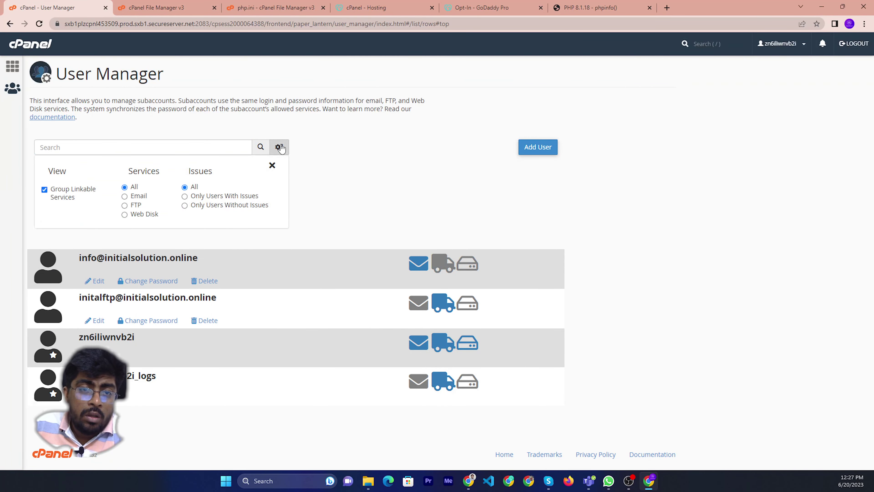
{"action": "left_click", "coordinate": [281, 147]}
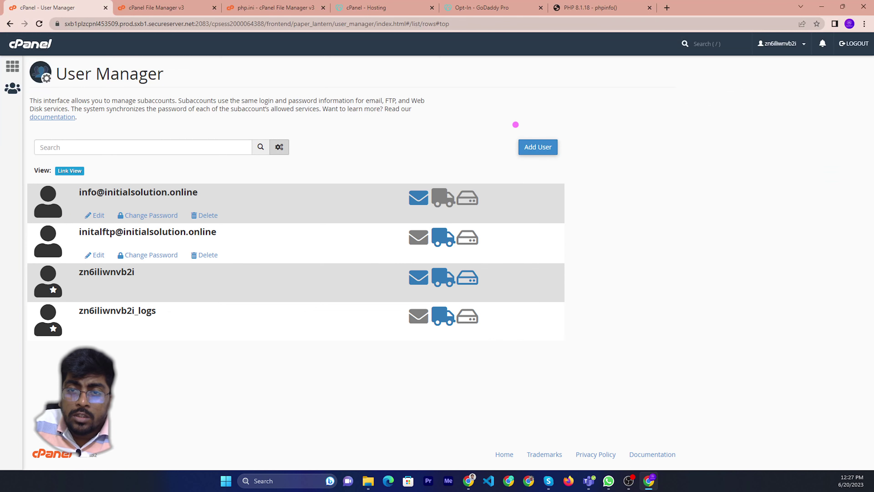
Step: Add a new user with their full name, the prefilled username, and domain initialsolution.online
{"action": "left_click", "coordinate": [542, 149]}
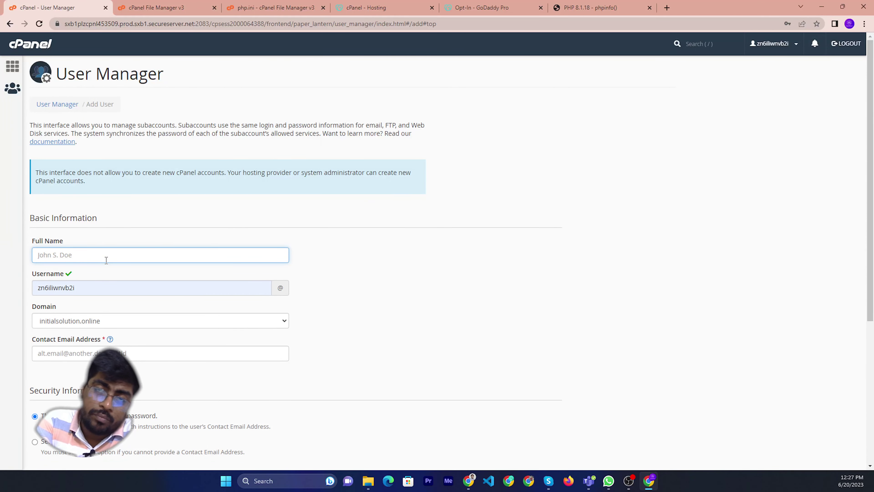
{"action": "type", "text": "j"}
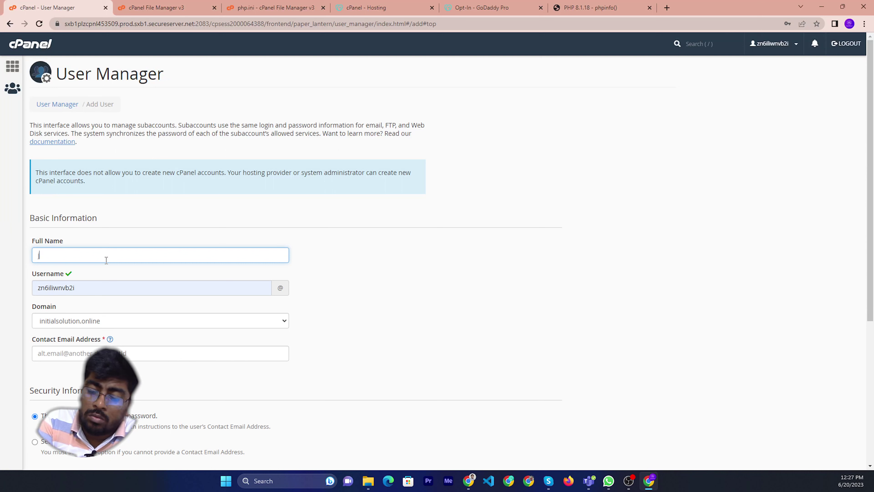
{"action": "type", "text": "hon"}
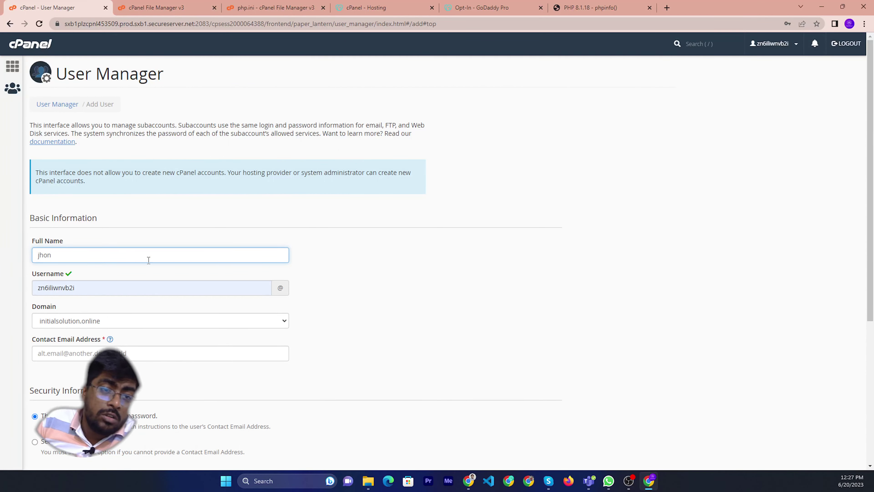
{"action": "double_click", "coordinate": [84, 254]}
{"action": "double_click", "coordinate": [120, 286]}
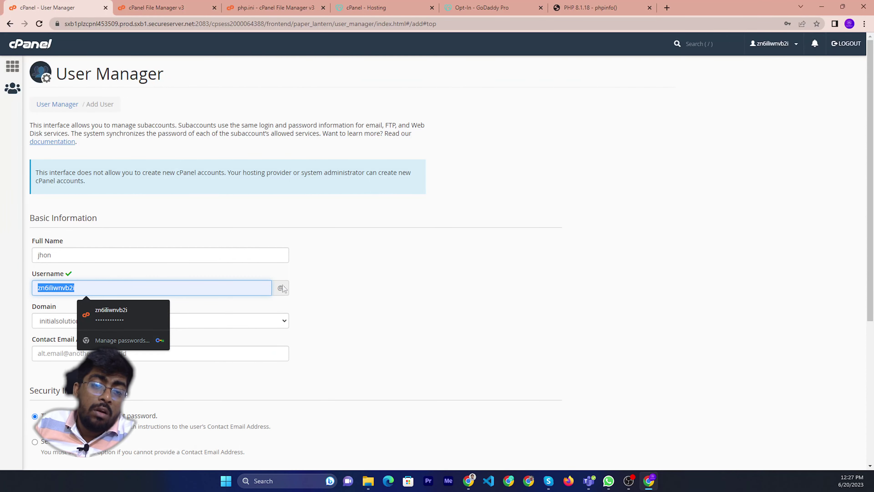
{"action": "left_click", "coordinate": [324, 334]}
{"action": "left_click", "coordinate": [251, 321]}
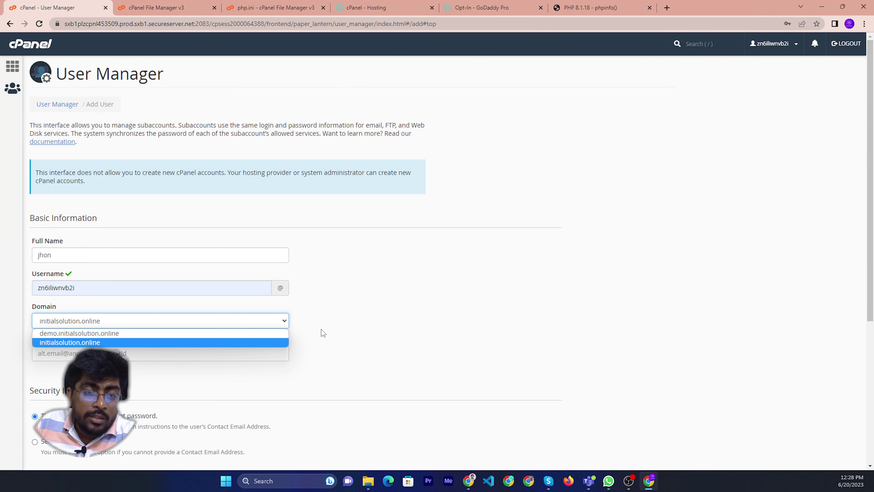
{"action": "left_click", "coordinate": [145, 342]}
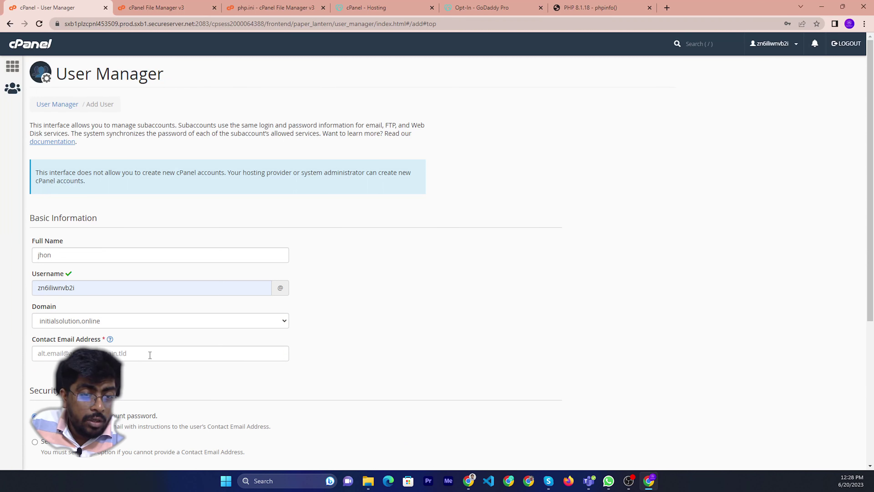
{"action": "left_click", "coordinate": [103, 348]}
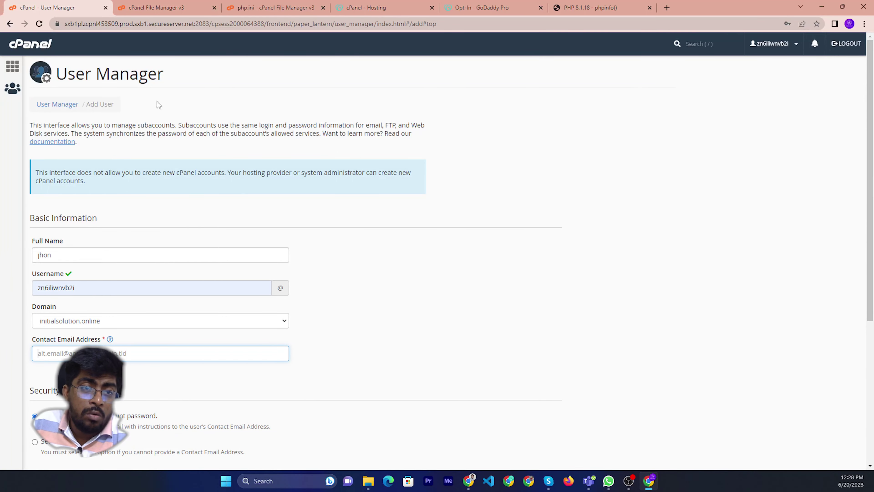
Step: Choose 'Set the user's password' and generate a random password rated strength 100
{"action": "scroll", "coordinate": [156, 104], "scroll_direction": "down", "scroll_amount": 5}
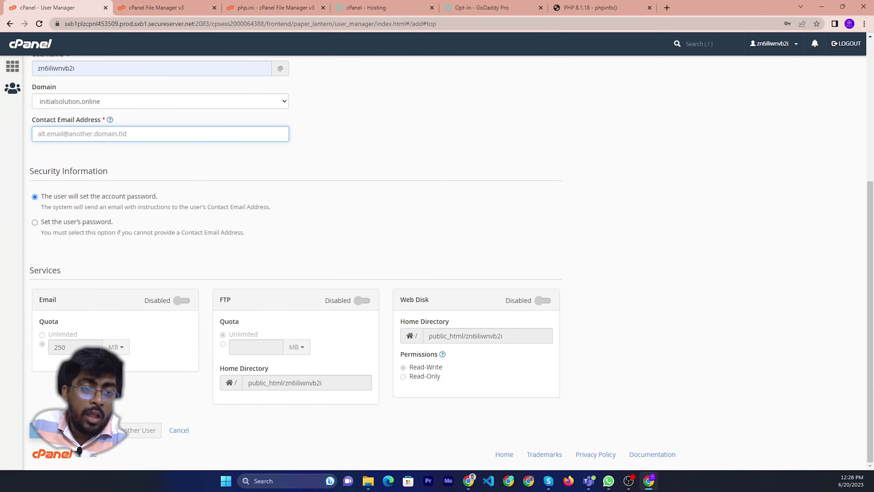
{"action": "left_click", "coordinate": [58, 135]}
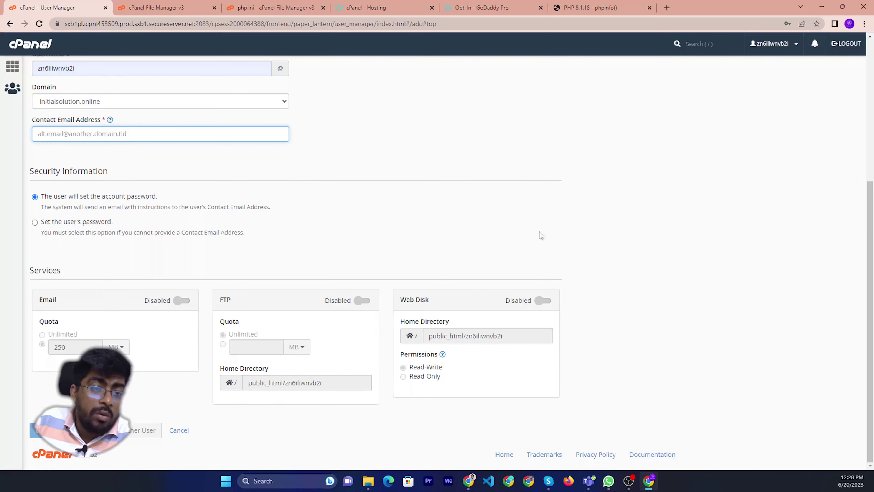
{"action": "left_click", "coordinate": [35, 223]}
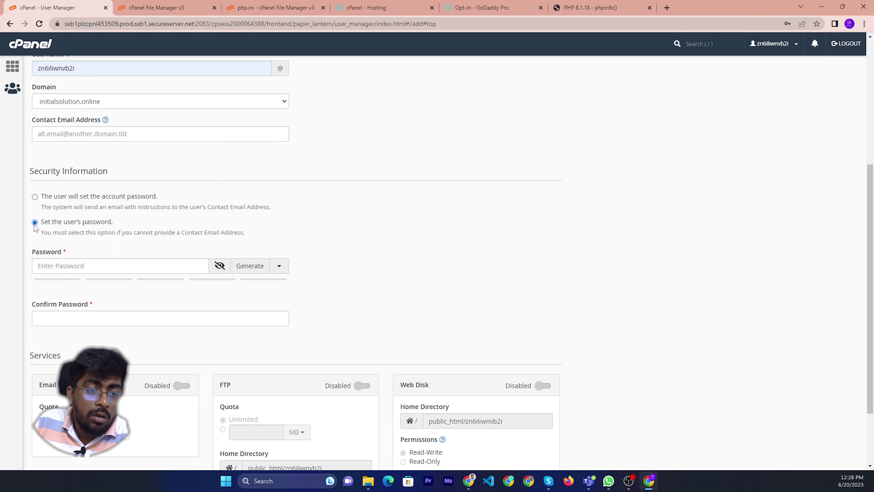
{"action": "left_click", "coordinate": [247, 270]}
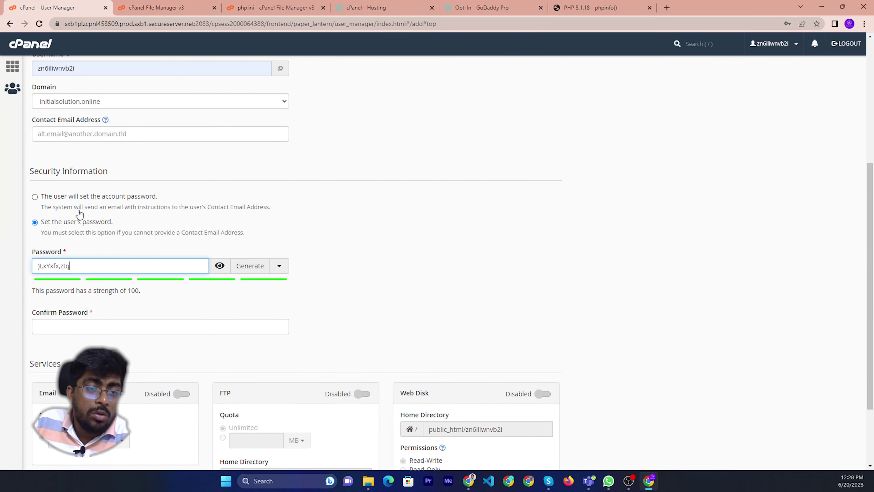
{"action": "left_click", "coordinate": [35, 197]}
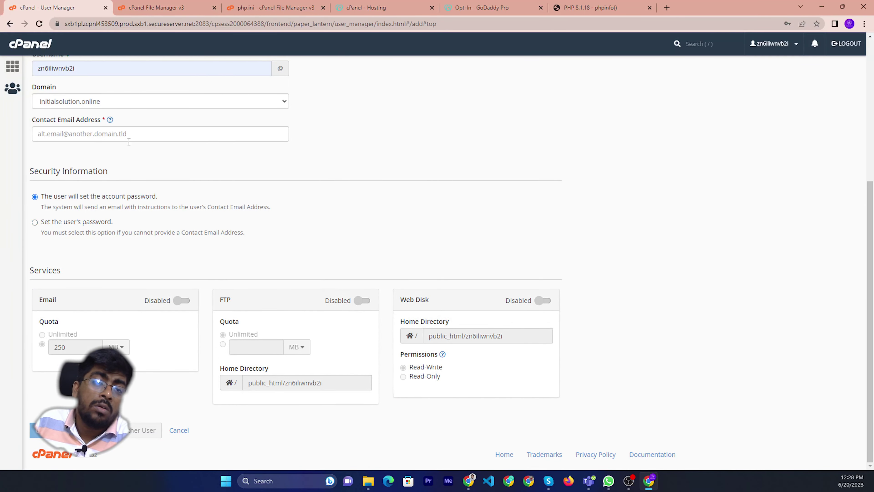
{"action": "scroll", "coordinate": [195, 189], "scroll_direction": "up", "scroll_amount": 3}
{"action": "scroll", "coordinate": [187, 226], "scroll_direction": "down", "scroll_amount": 3}
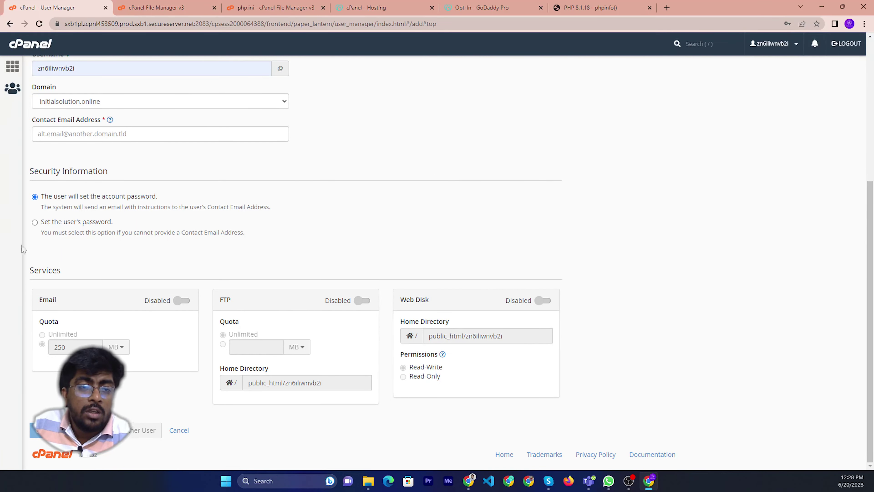
{"action": "left_click", "coordinate": [35, 222]}
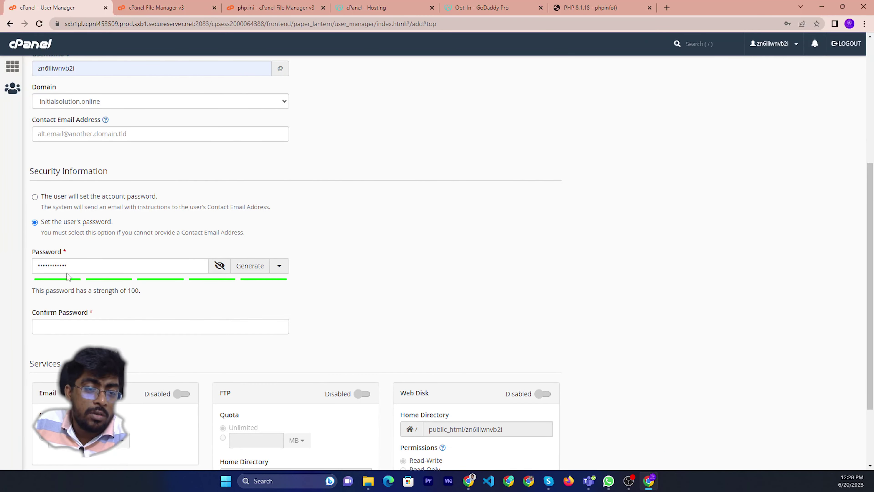
{"action": "scroll", "coordinate": [67, 277], "scroll_direction": "down", "scroll_amount": 1}
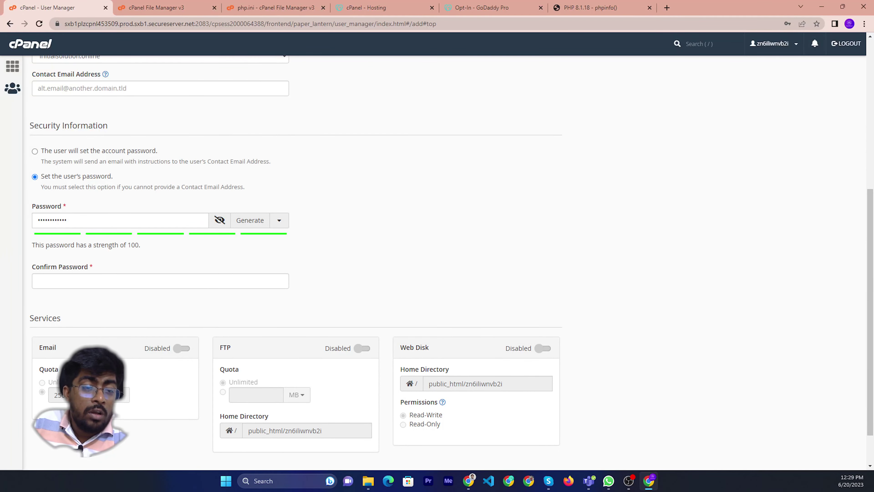
{"action": "left_click_drag", "start_coordinate": [82, 318], "coordinate": [2, 317]}
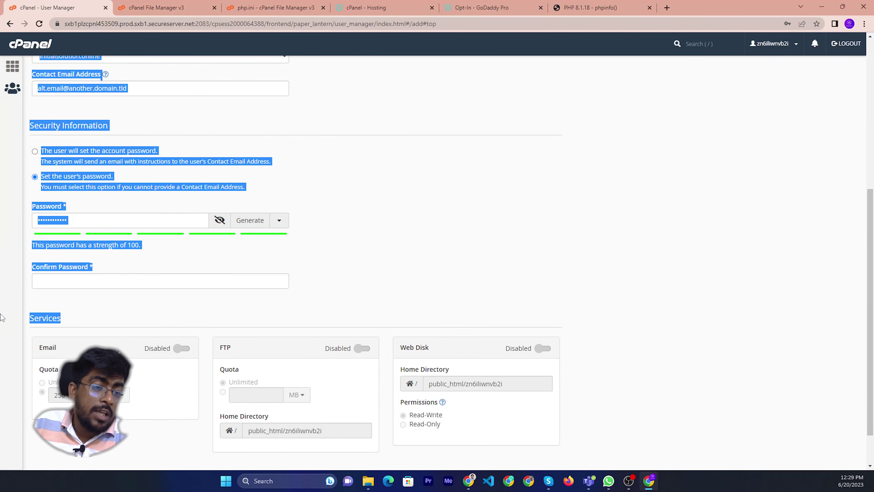
{"action": "left_click", "coordinate": [115, 311]}
{"action": "scroll", "coordinate": [318, 363], "scroll_direction": "down", "scroll_amount": 1}
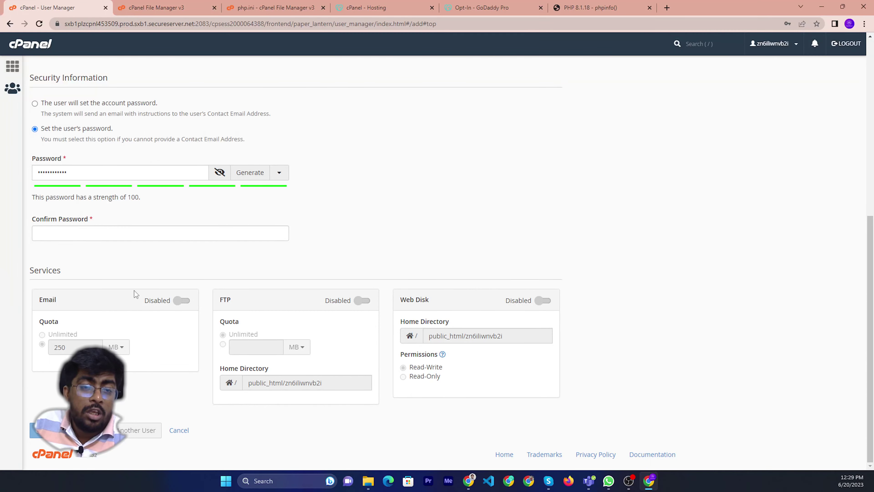
Step: Enable the Email service with its 250 MB quota, and the FTP service
{"action": "left_click", "coordinate": [179, 299]}
{"action": "left_click", "coordinate": [128, 330]}
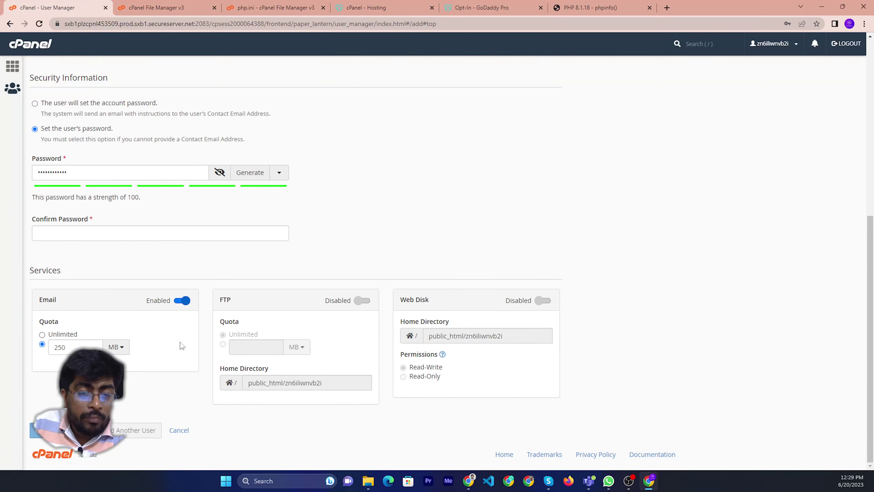
{"action": "left_click", "coordinate": [366, 300]}
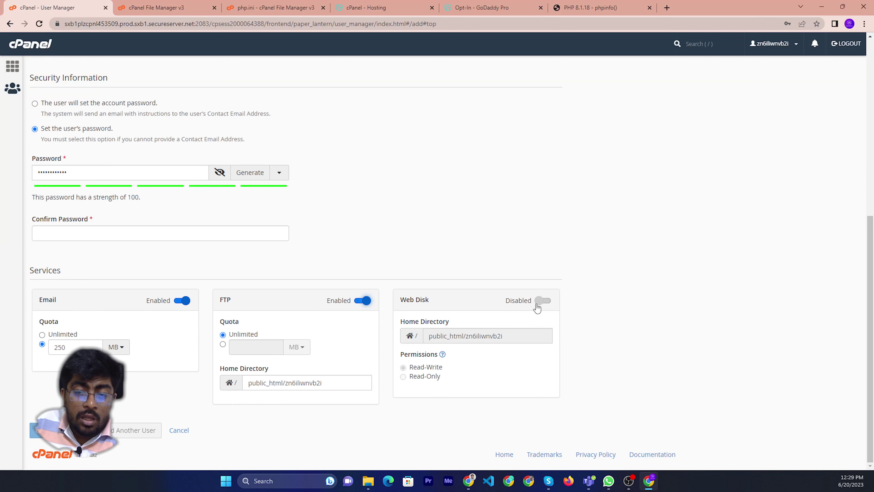
Step: Enable the Web Disk service with Read-Only permission
{"action": "left_click", "coordinate": [543, 301]}
{"action": "left_click", "coordinate": [512, 330]}
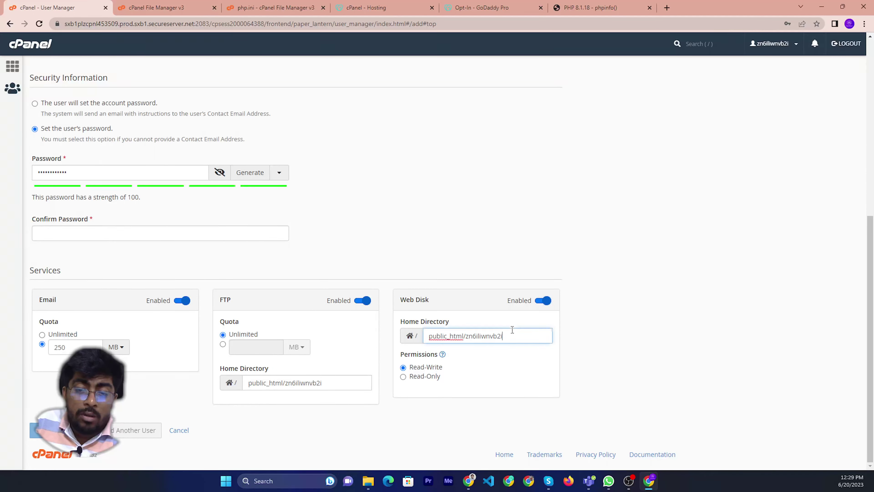
{"action": "left_click_drag", "start_coordinate": [465, 336], "coordinate": [521, 334]}
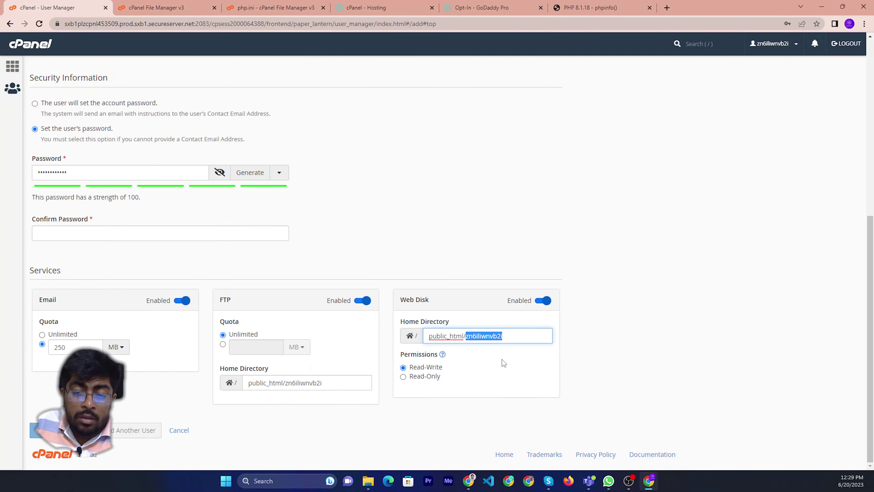
{"action": "left_click", "coordinate": [403, 376]}
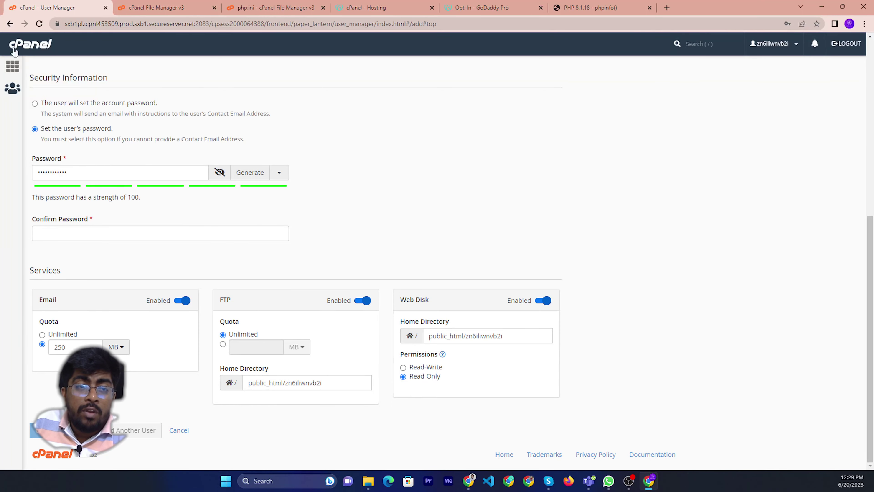
{"action": "scroll", "coordinate": [132, 187], "scroll_direction": "up", "scroll_amount": 5}
{"action": "scroll", "coordinate": [92, 189], "scroll_direction": "down", "scroll_amount": 5}
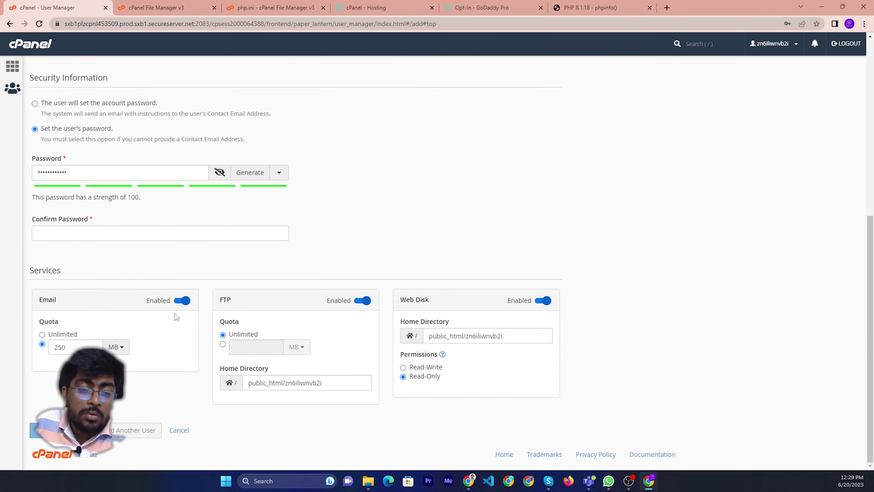